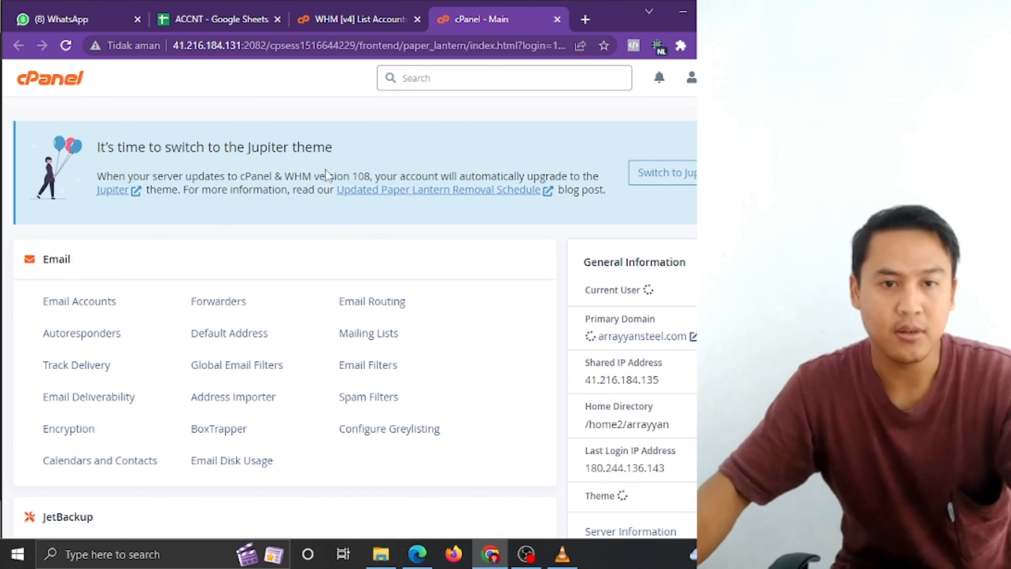
- Open the hosting account's File Manager and browse to the public_html/wp-content folder
key(alt+Tab)
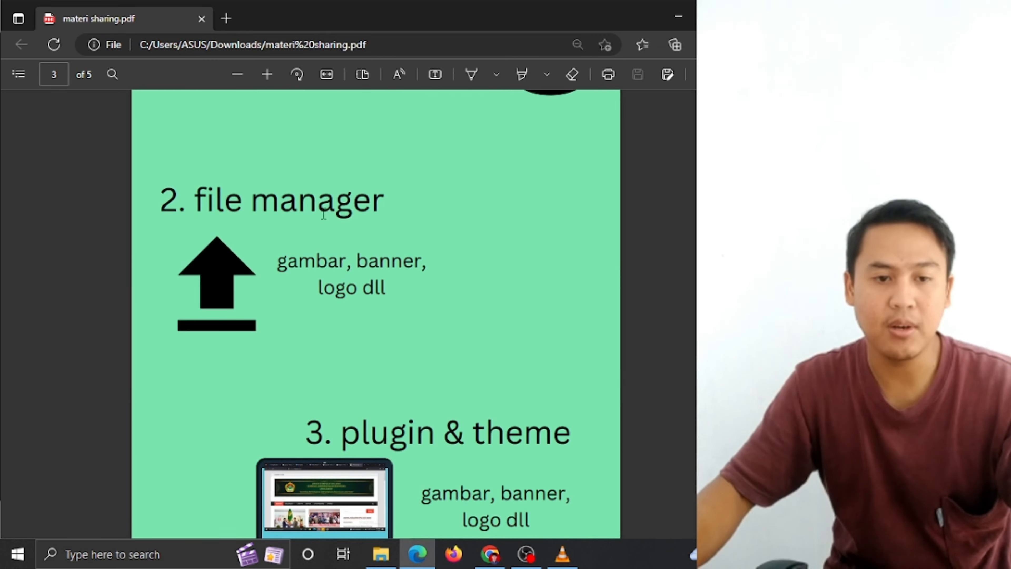
key(alt+Tab)
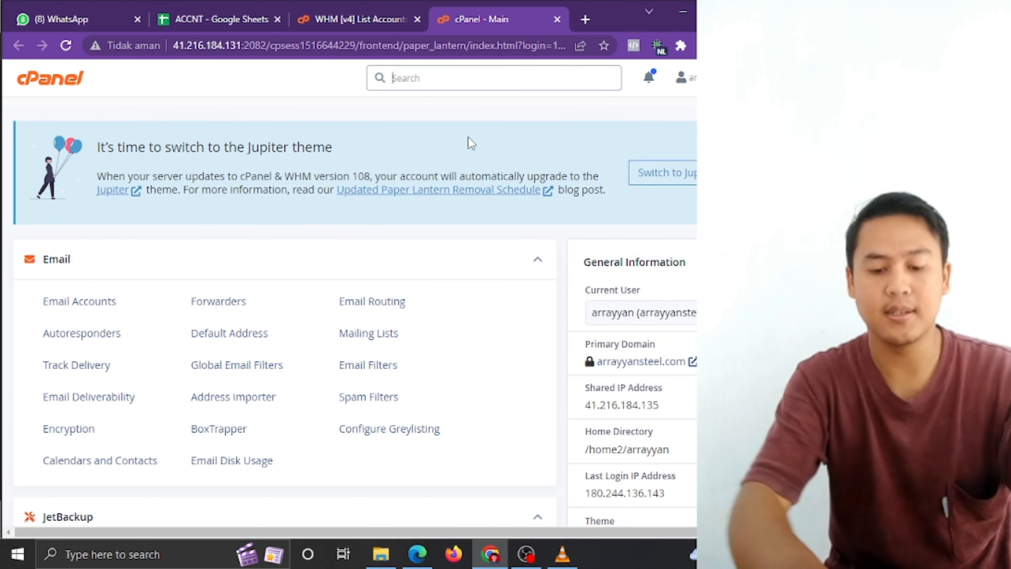
text(file)
click(451, 154)
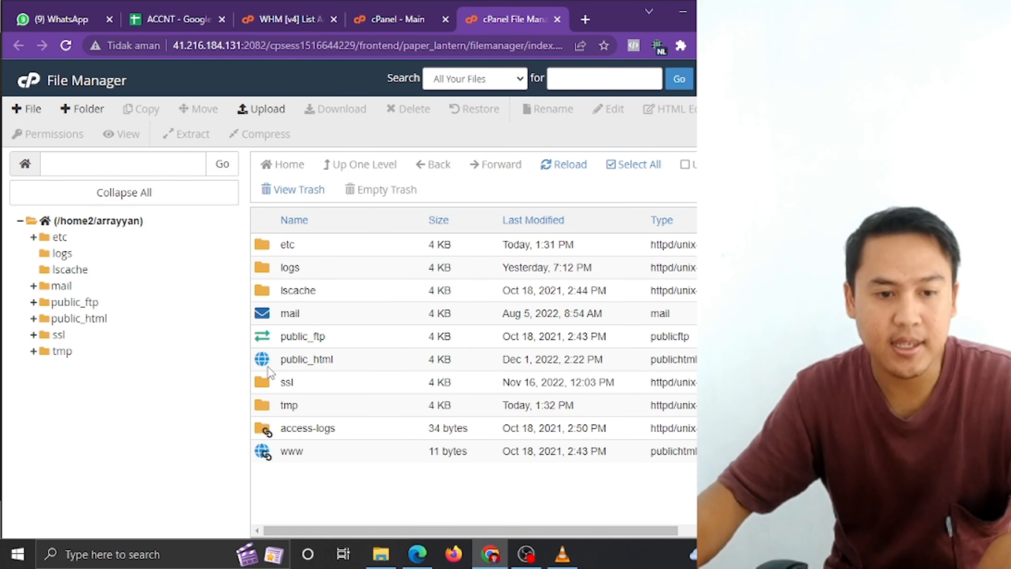
click(90, 319)
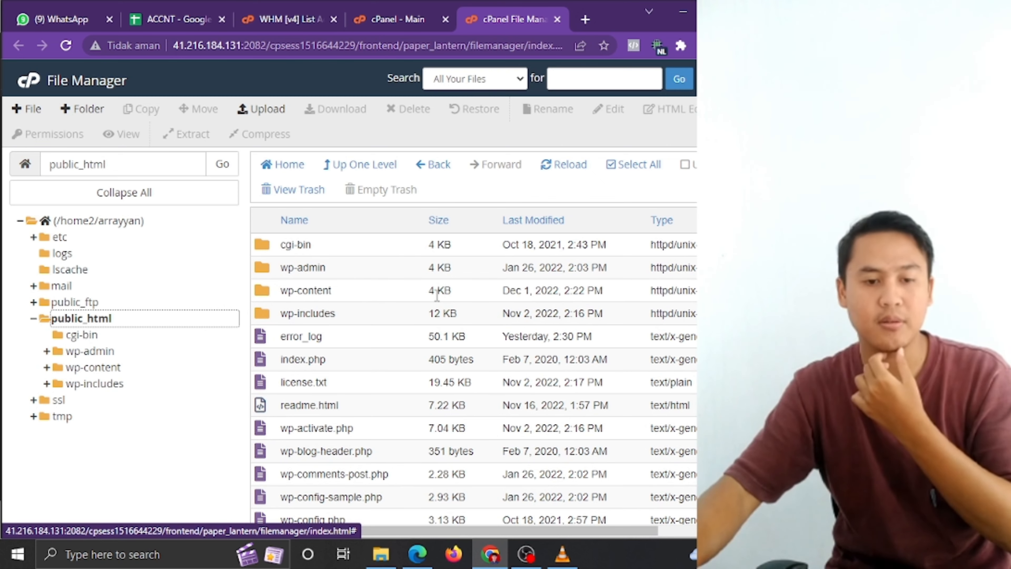
double_click(268, 293)
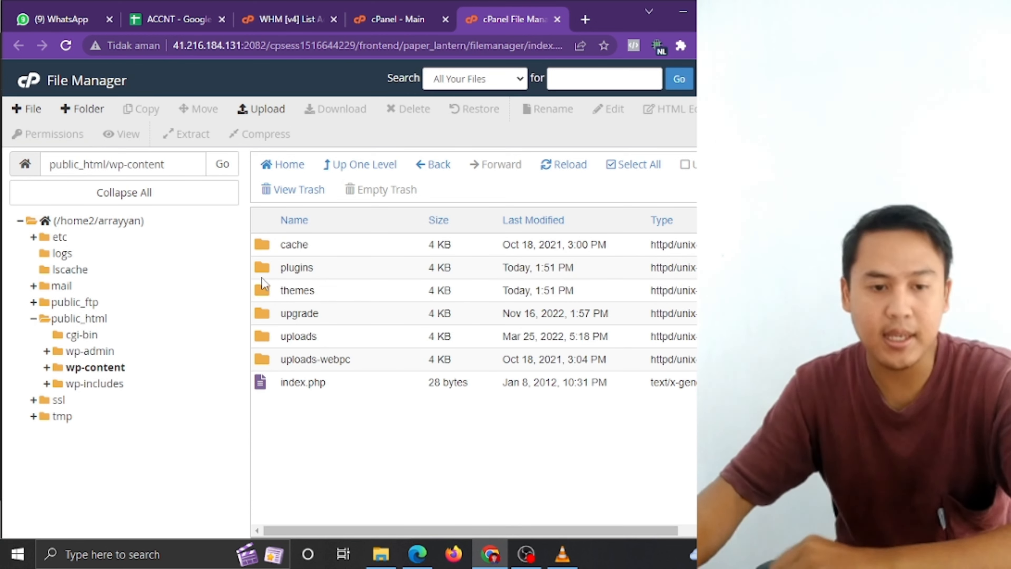
- Compress the uploads folder in wp-content into uploads.zip and download the archive
click(267, 339)
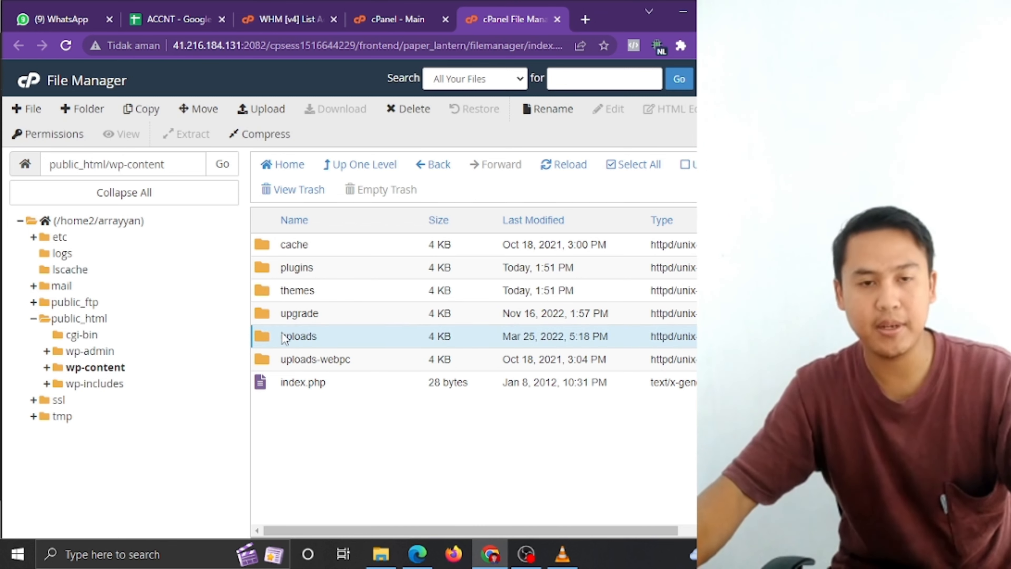
key(alt+Tab)
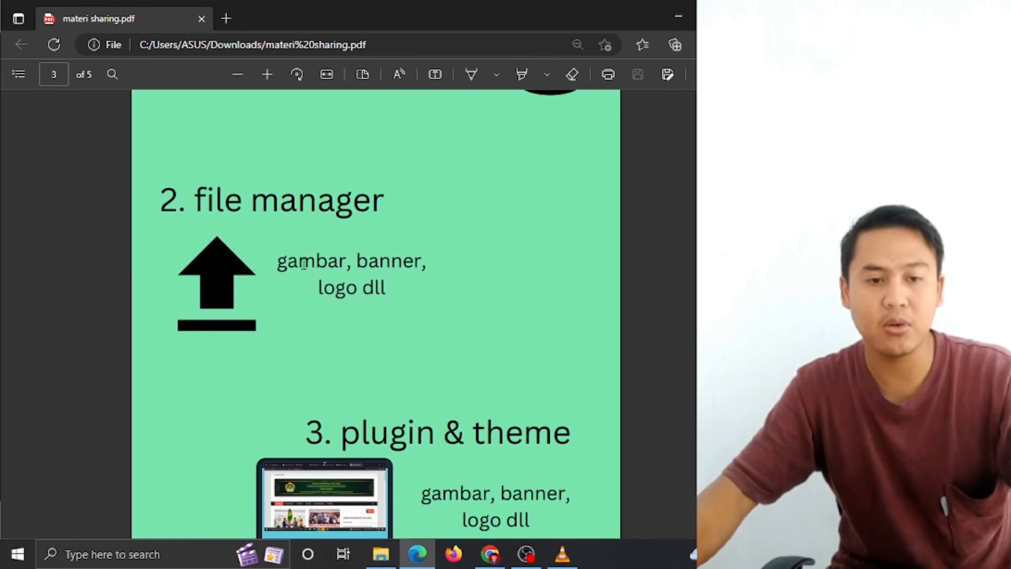
key(alt+Tab)
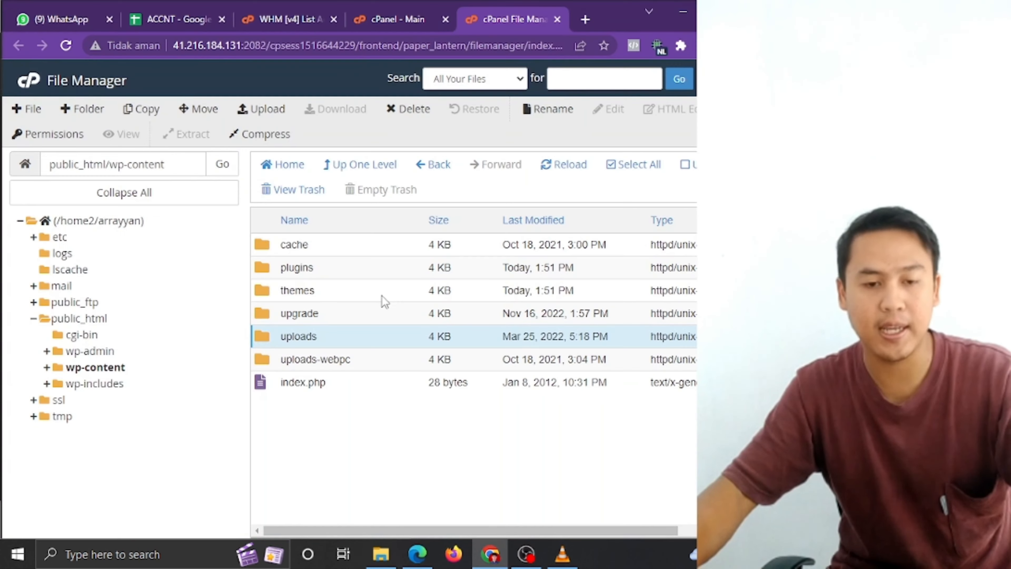
right_click(266, 343)
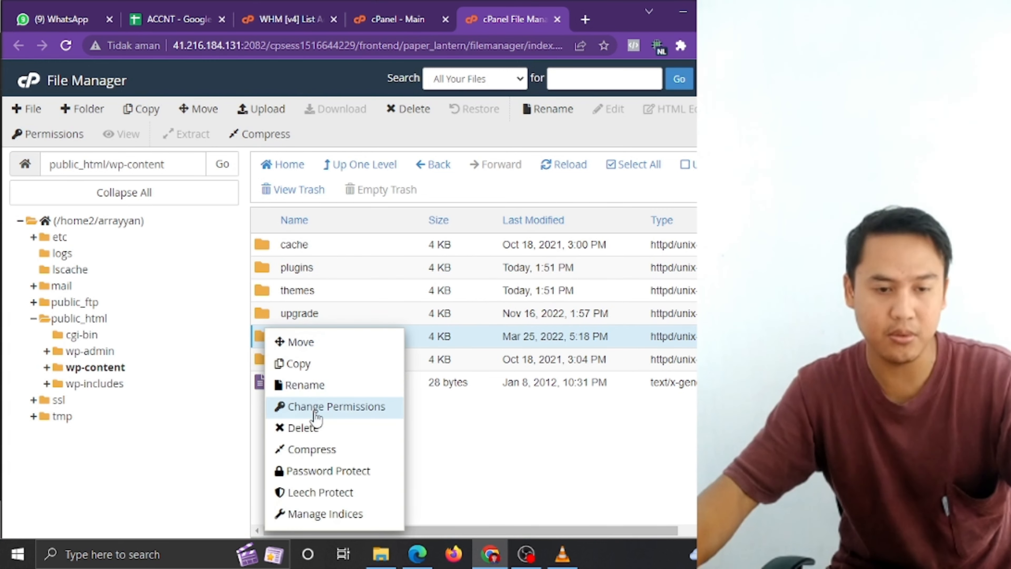
click(338, 450)
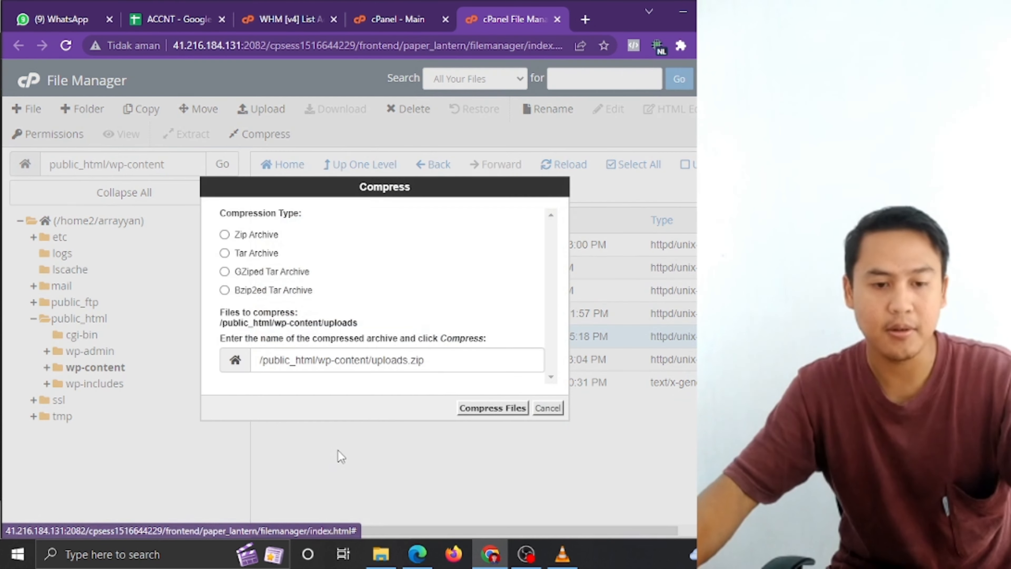
click(466, 410)
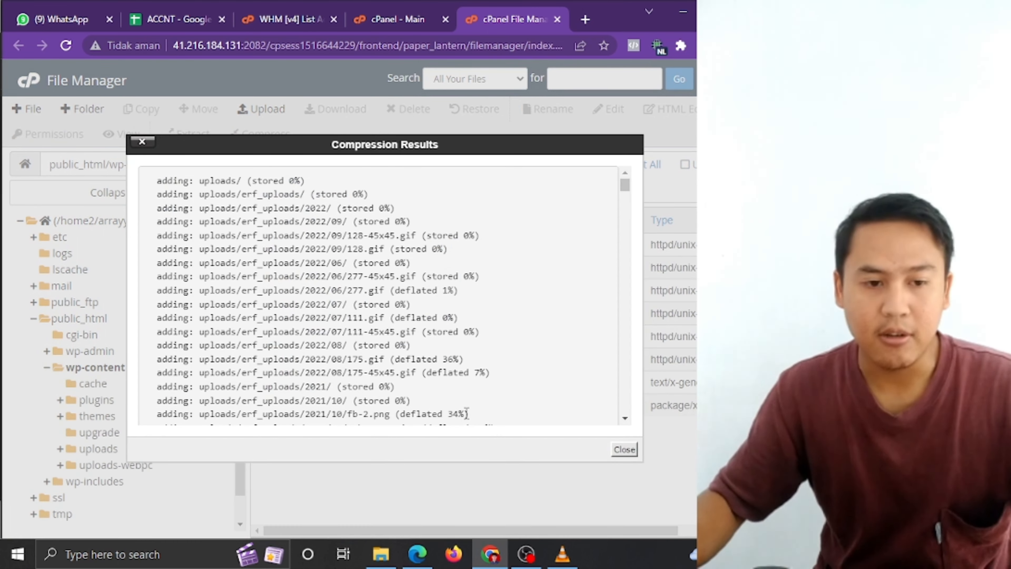
click(626, 449)
right_click(278, 407)
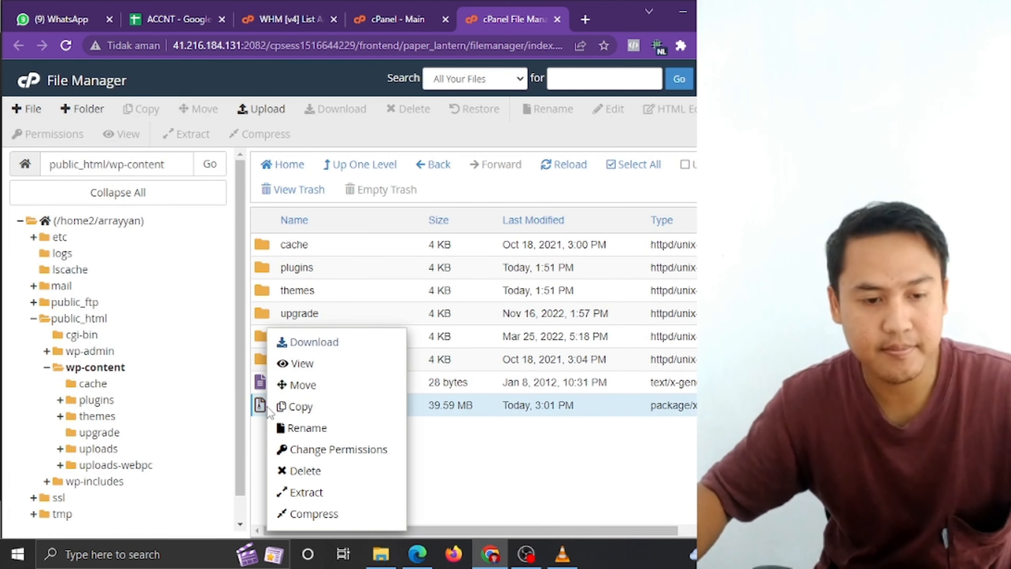
click(320, 344)
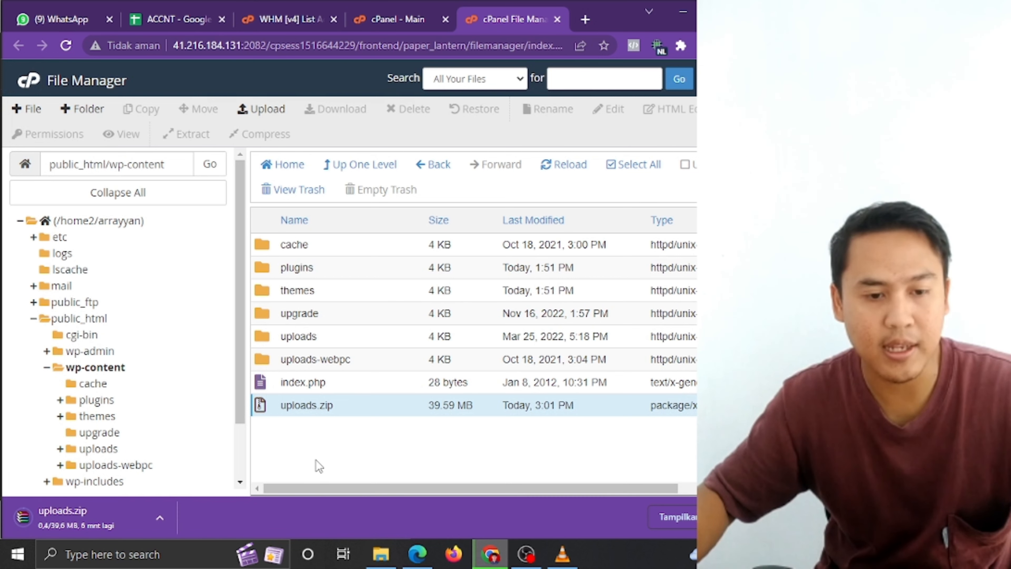
- Search the cPanel tools for php and open phpMyAdmin in a new browser tab
click(396, 23)
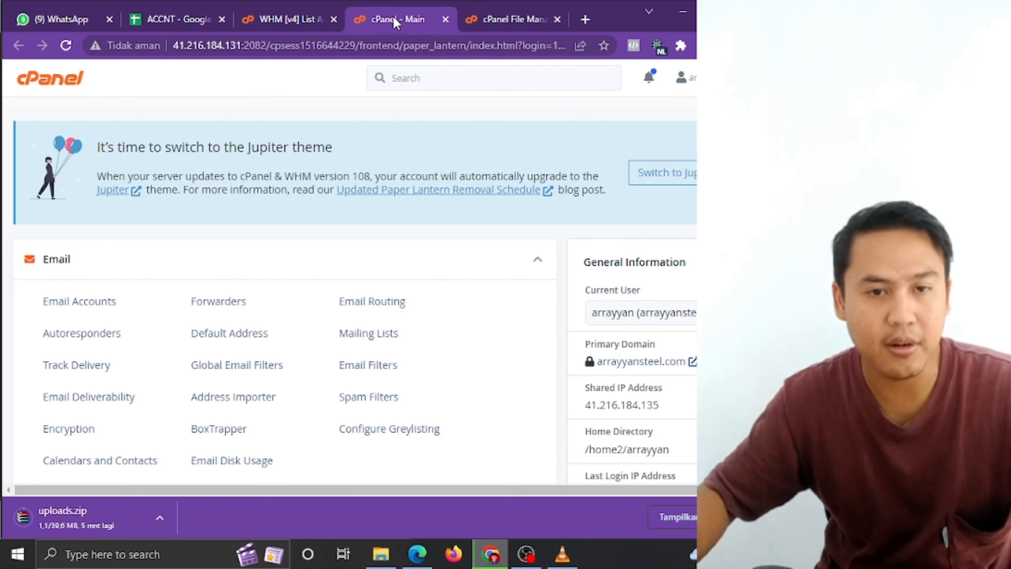
click(432, 79)
text(phph)
key(BackSpace)
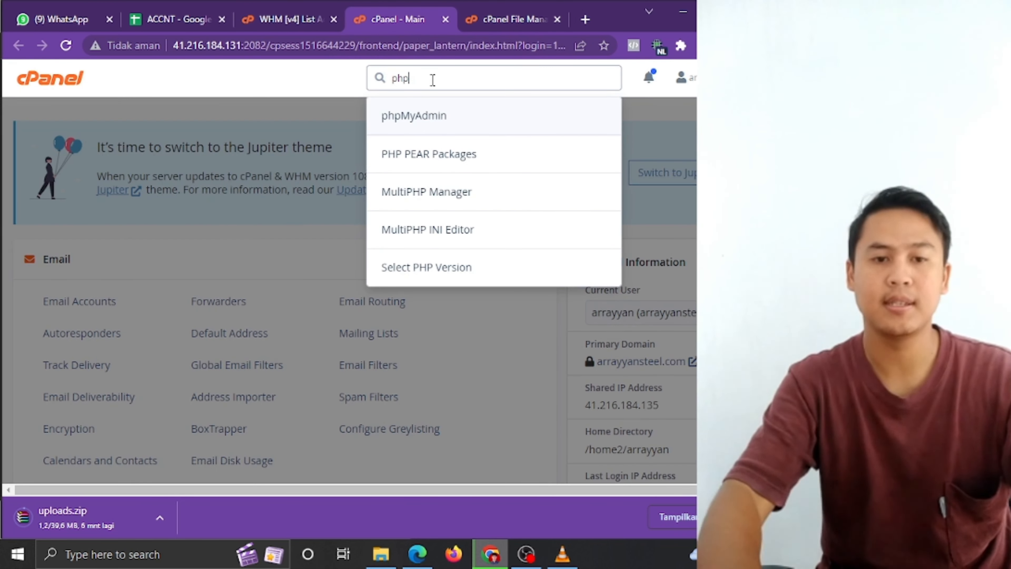
right_click(448, 118)
click(458, 129)
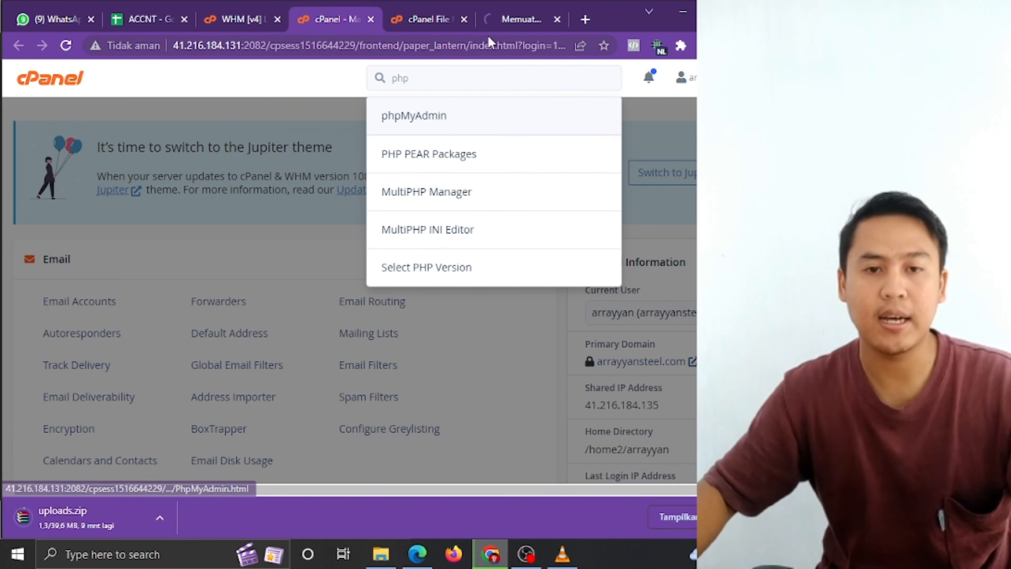
click(498, 25)
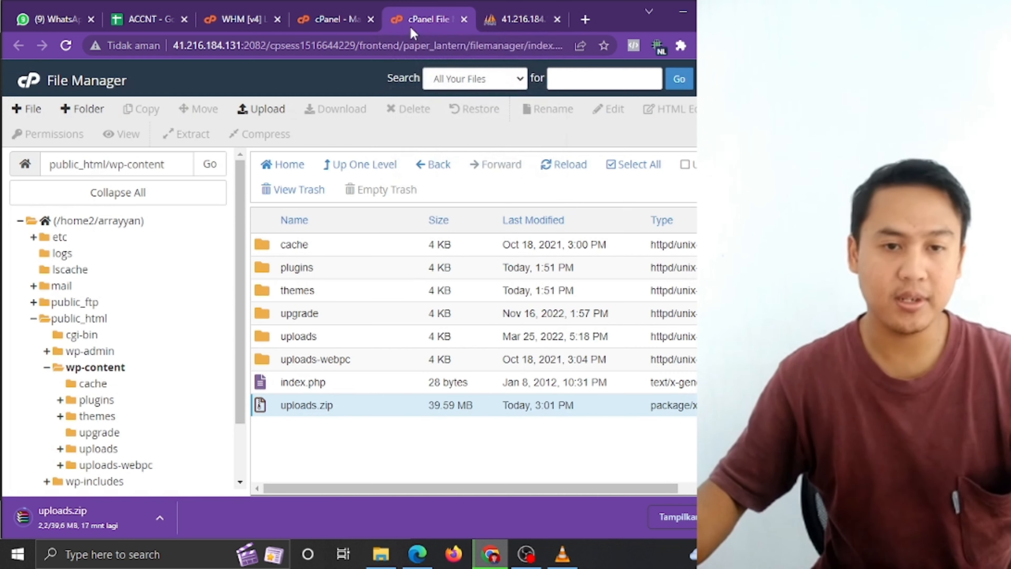
- Open wp-config.php from public_html in the editor and look up the database name in the DB_NAME setting
click(413, 33)
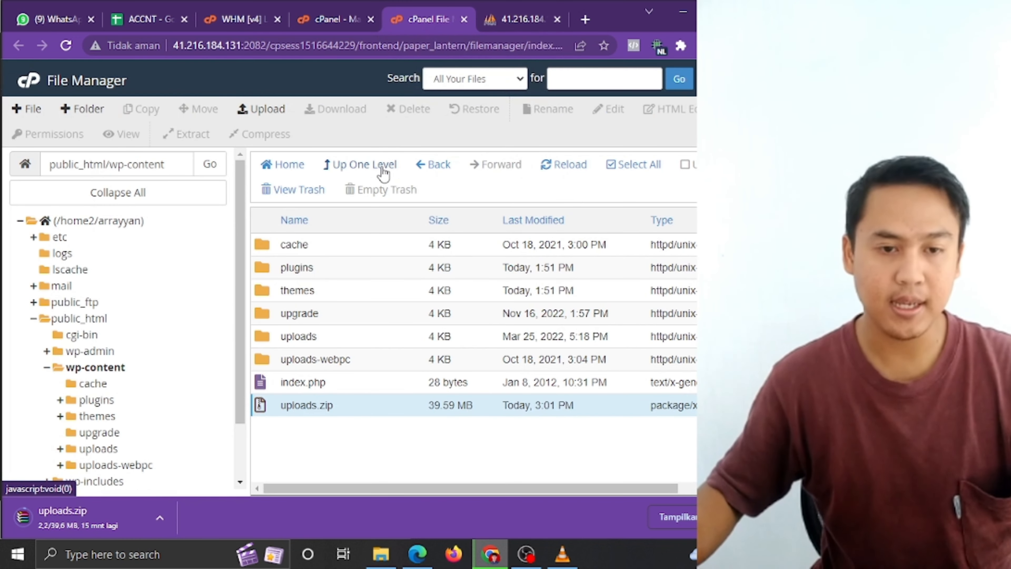
click(422, 172)
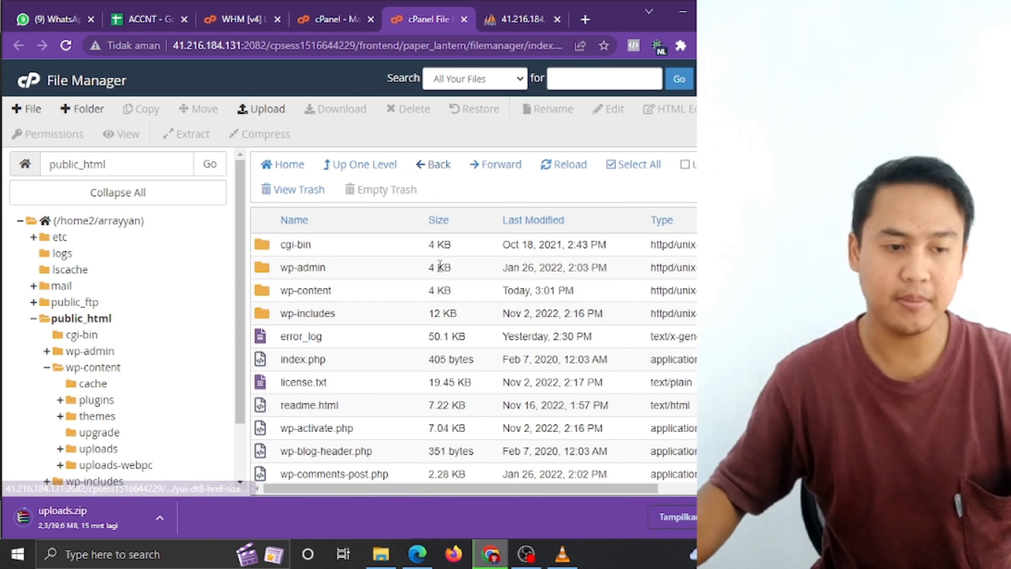
scroll(422, 299, down, 3)
right_click(278, 379)
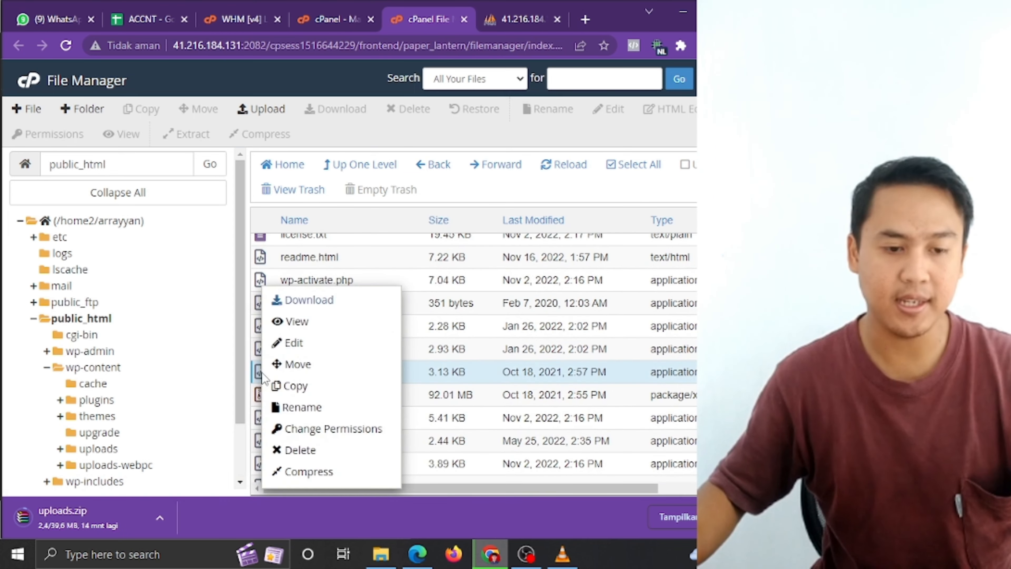
click(300, 344)
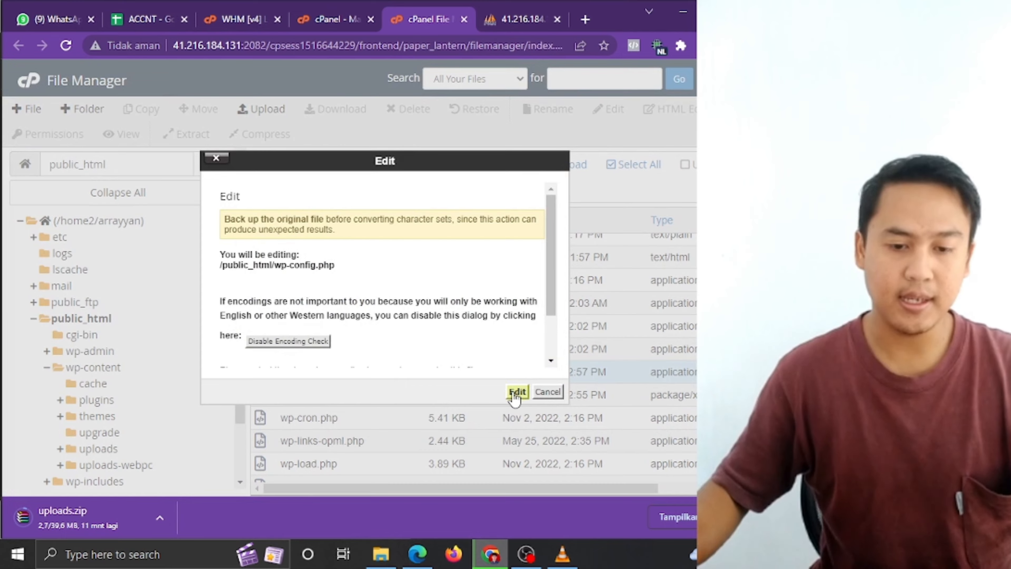
click(514, 390)
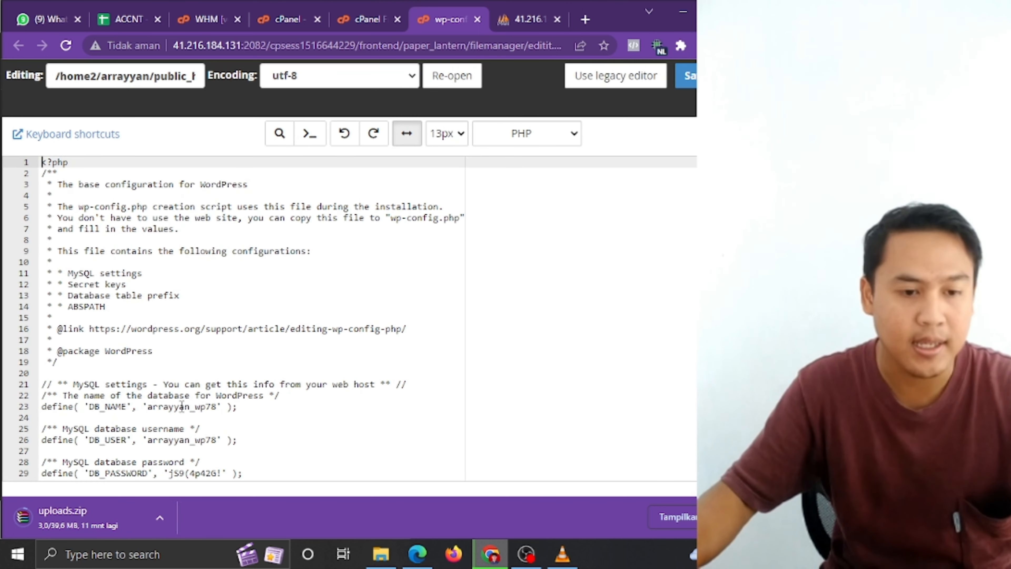
drag(146, 406, 208, 406)
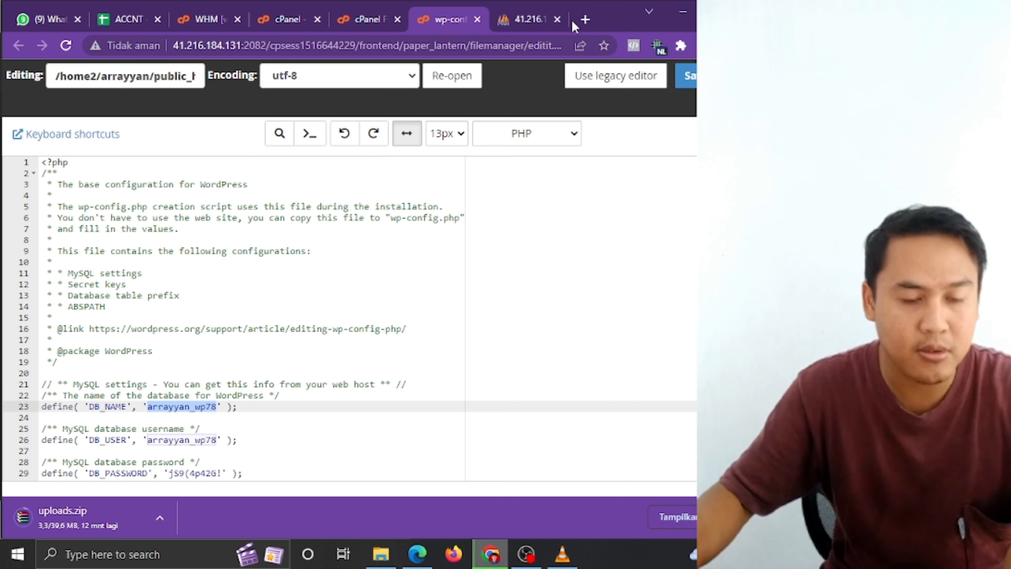
- Export the arrayyan_wp78 database from phpMyAdmin with the quick method in SQL format
click(530, 19)
click(89, 143)
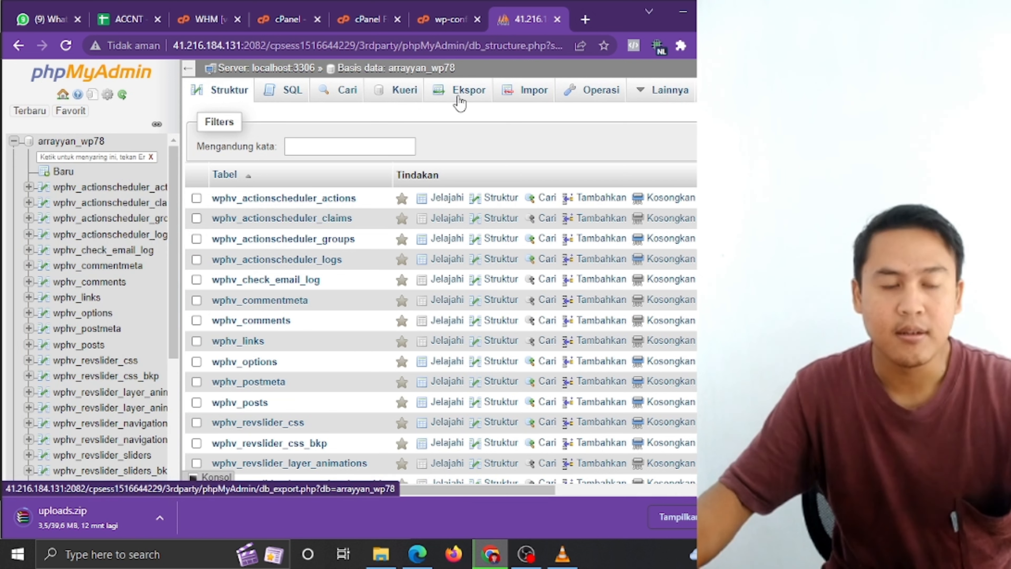
click(460, 103)
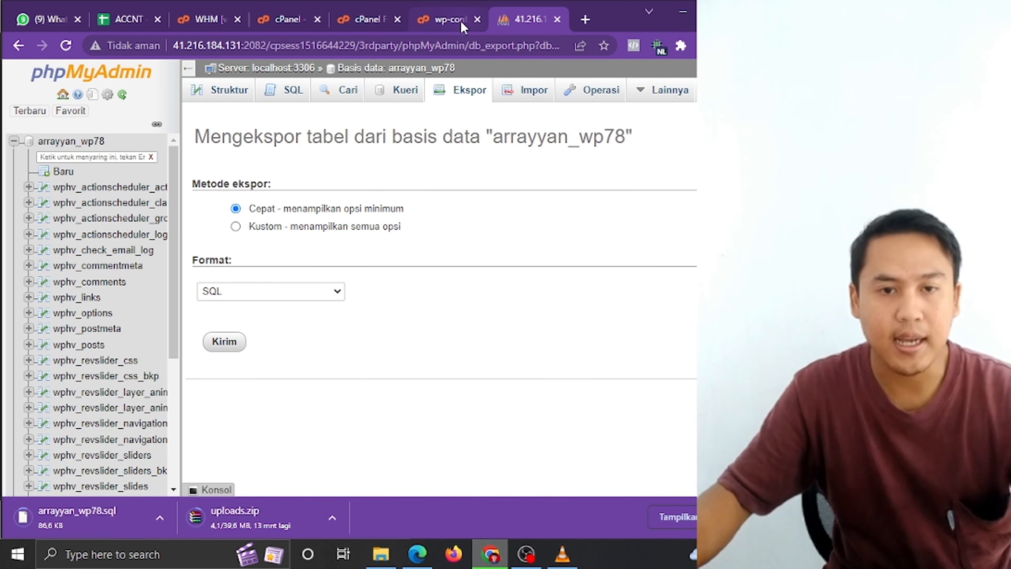
- Return to wp-content in the File Manager and compress the plugins and themes folders together into a Zip archive named plugins.zip
click(450, 19)
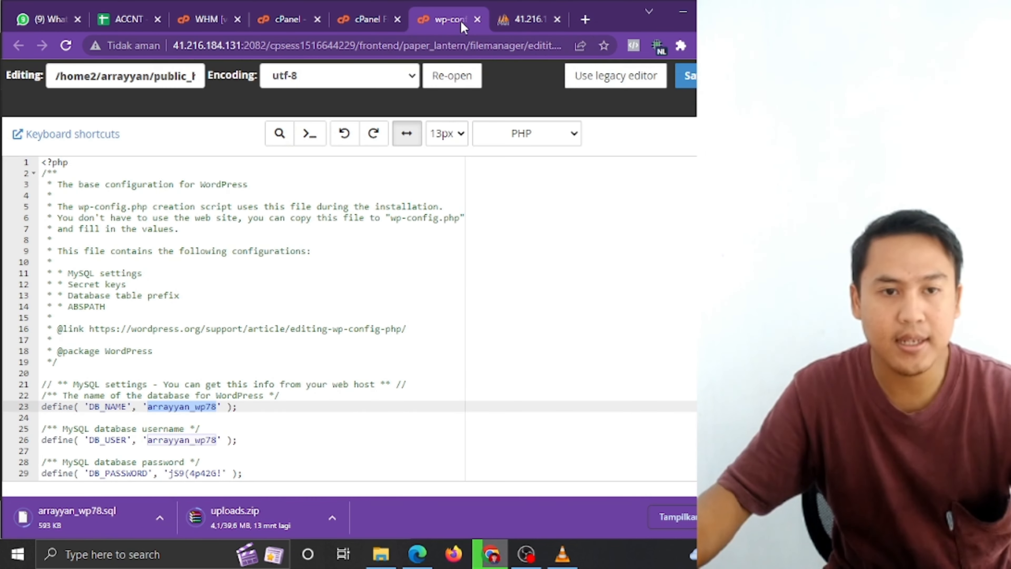
click(367, 20)
scroll(365, 323, up, 4)
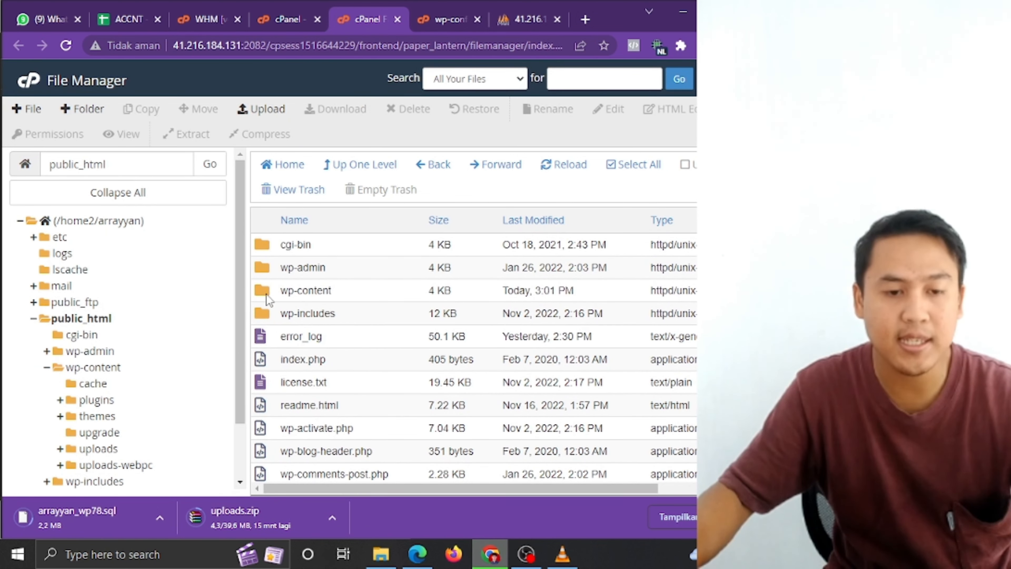
double_click(266, 294)
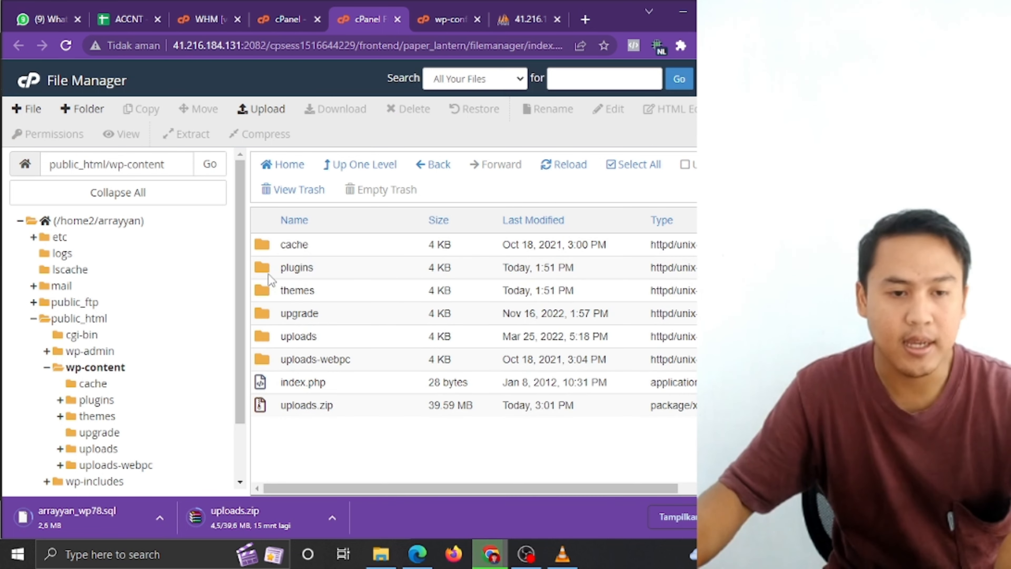
click(266, 274)
ctrl+click(265, 291)
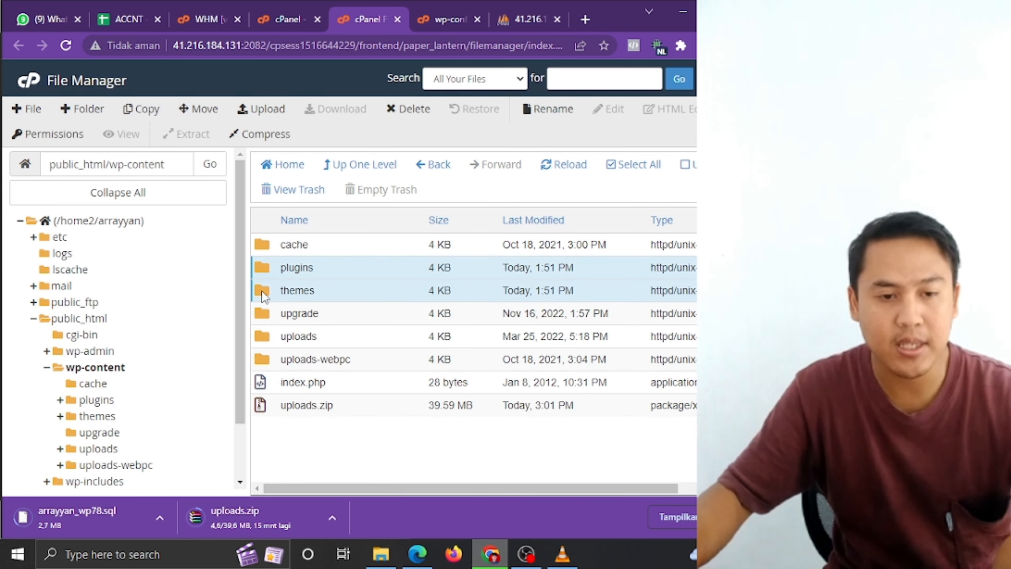
right_click(263, 296)
click(349, 412)
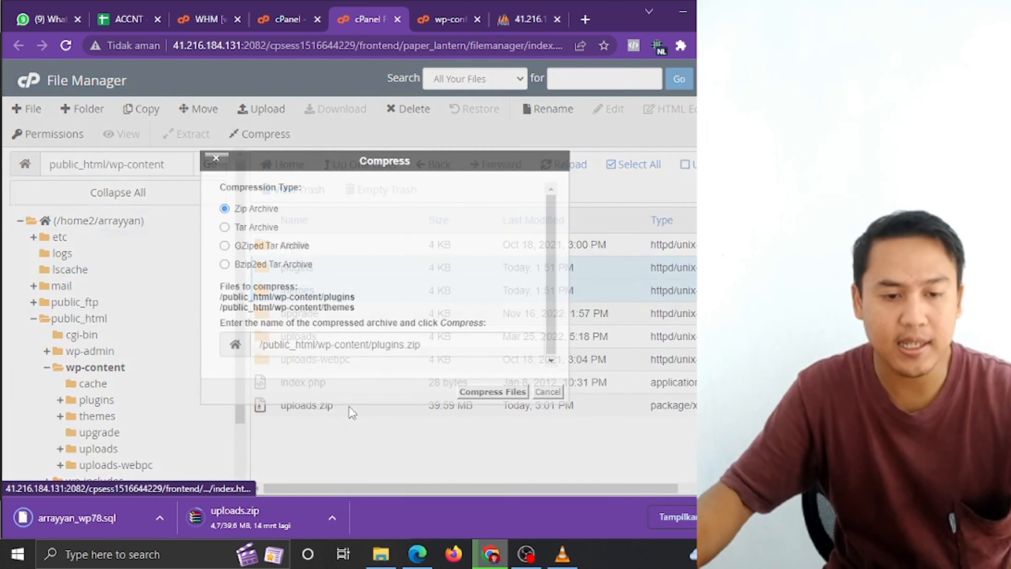
click(492, 392)
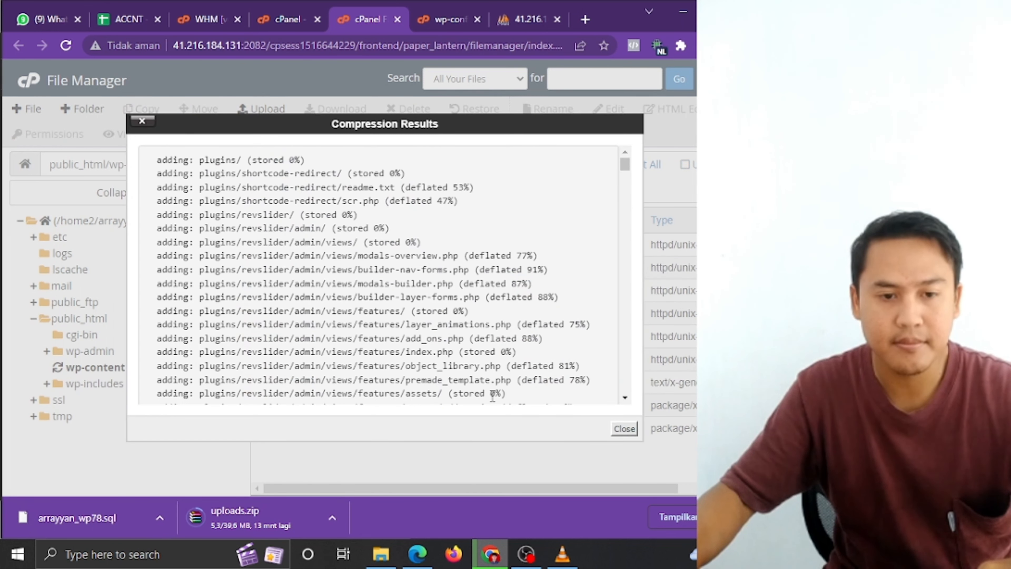
click(623, 429)
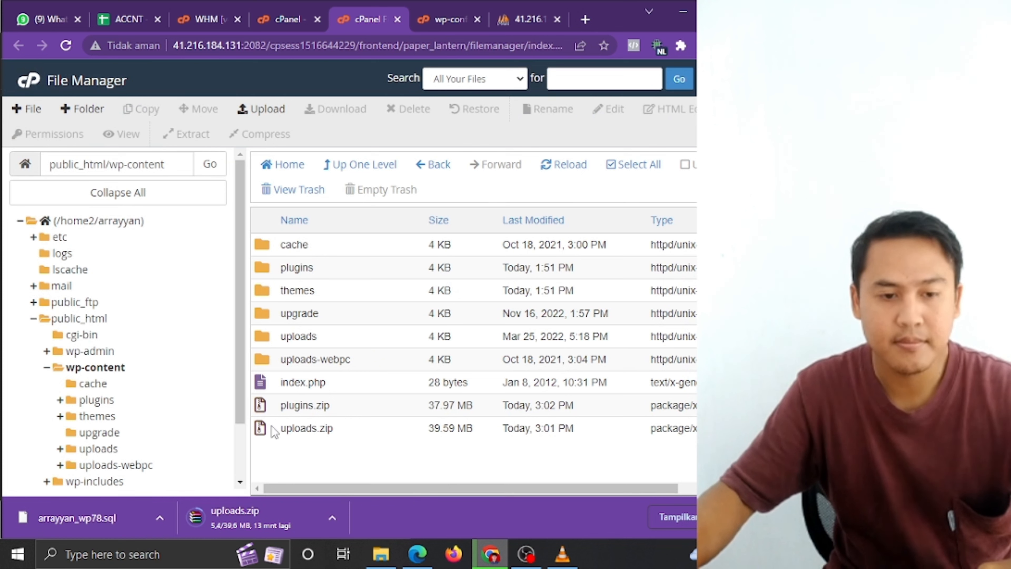
- Download the plugins.zip archive from the wp-content folder
click(264, 407)
right_click(263, 407)
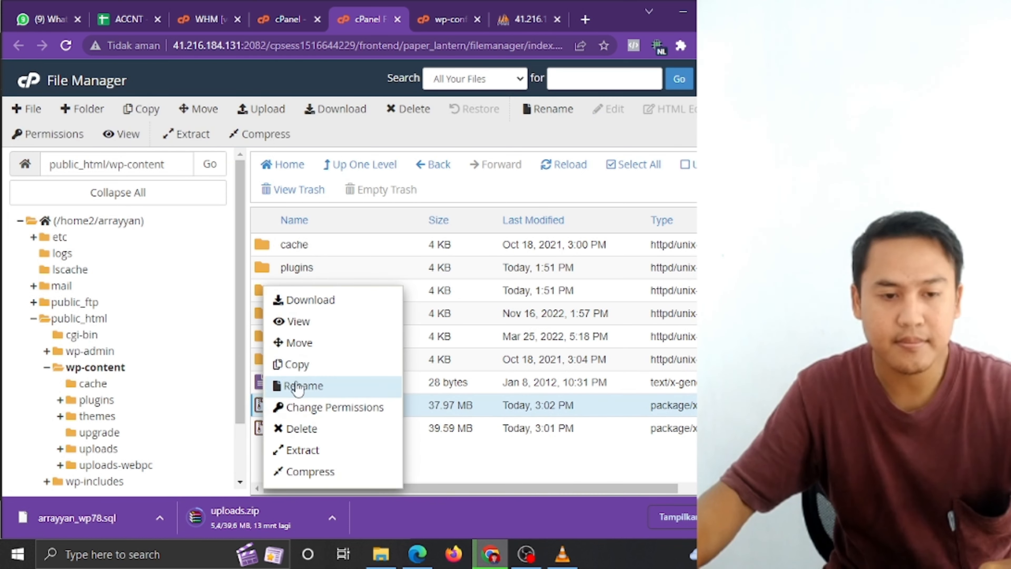
click(321, 309)
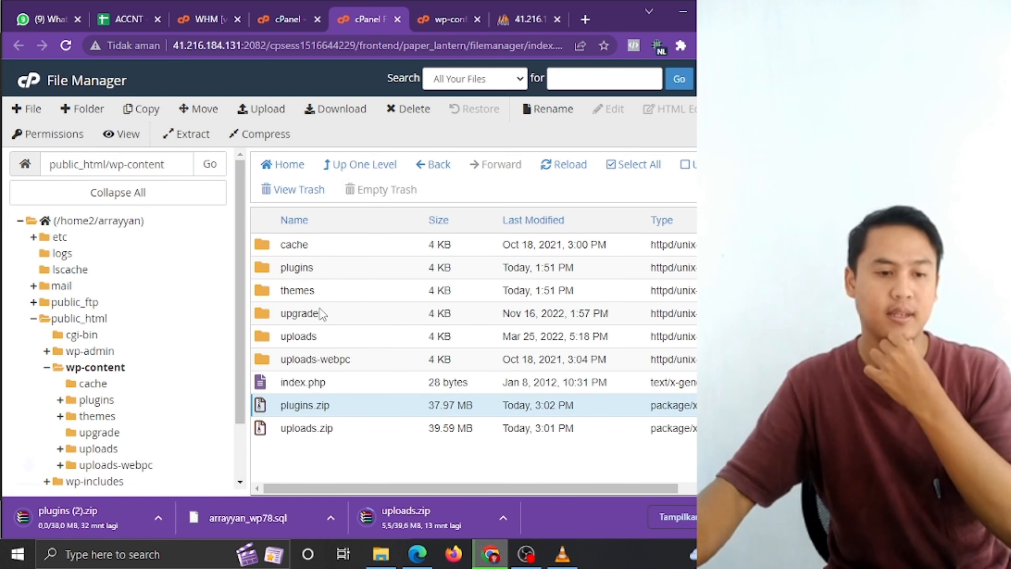